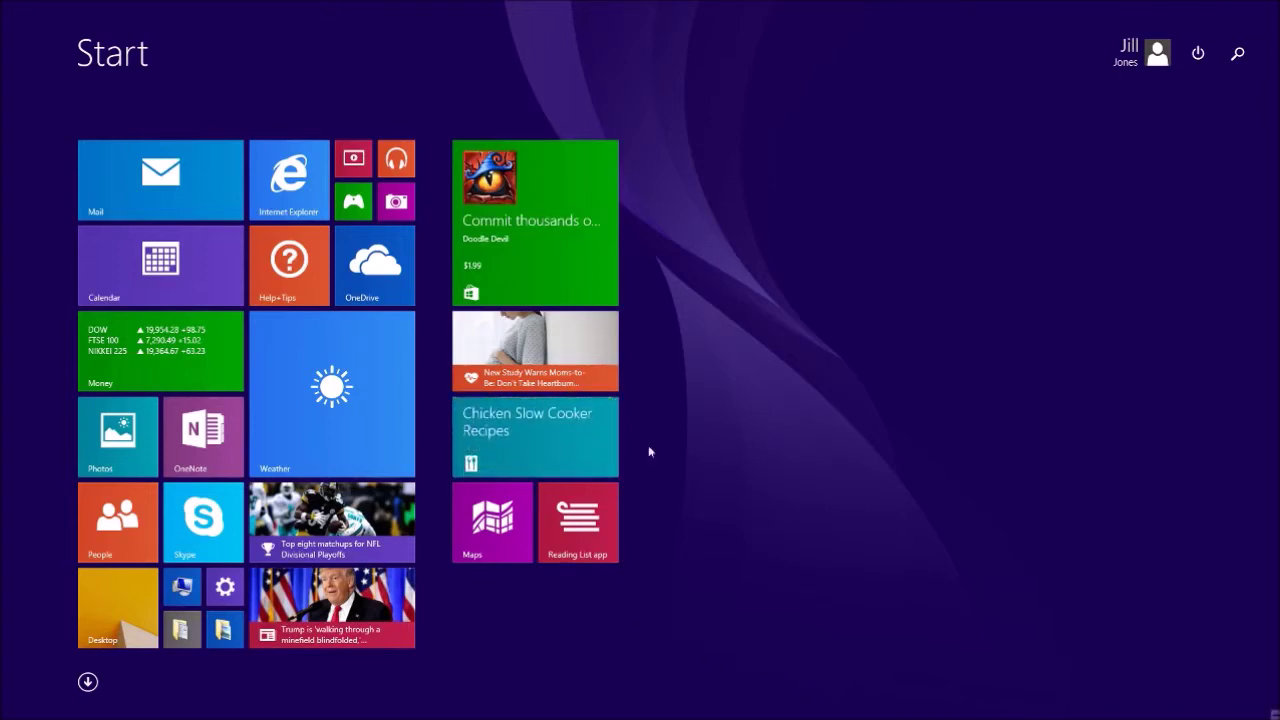
Step: Switch the Start screen to the alphabetical All apps list
{"action": "left_click", "coordinate": [88, 683]}
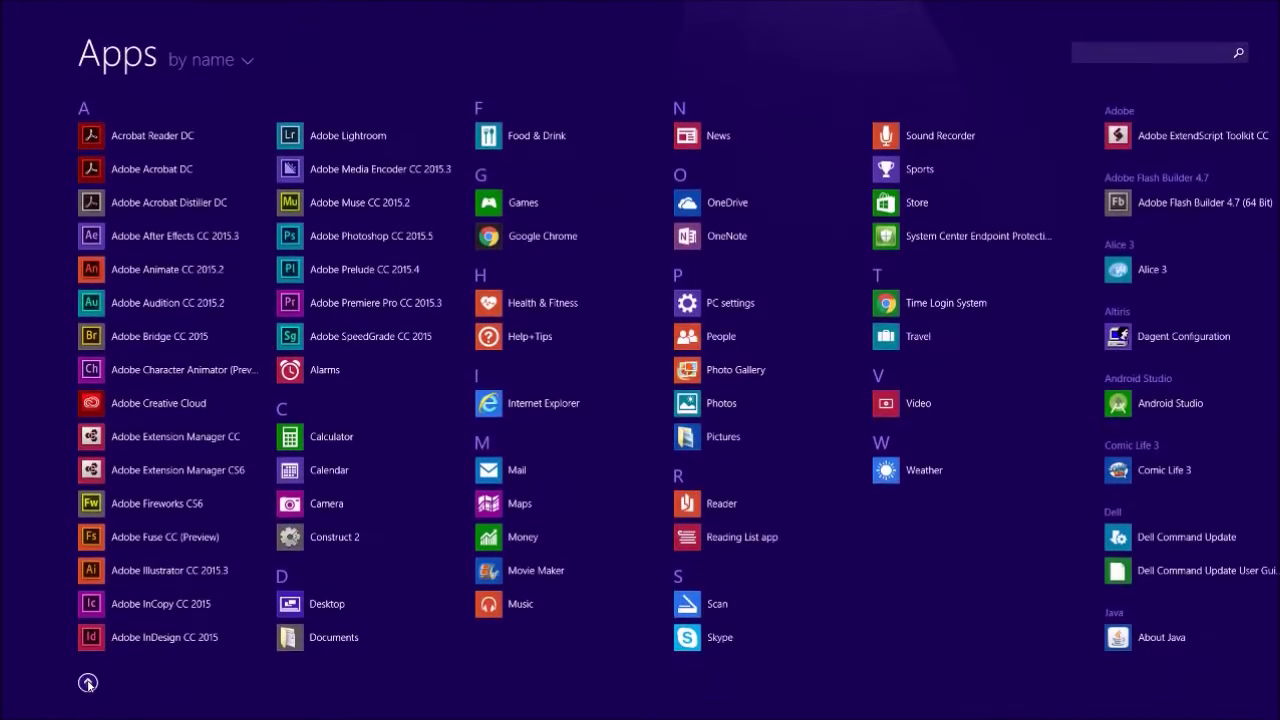
Step: Scroll through the Apps list to reach the Alice 3 entry and launch it
{"action": "scroll", "coordinate": [88, 683], "scroll_direction": "down", "scroll_amount": 6}
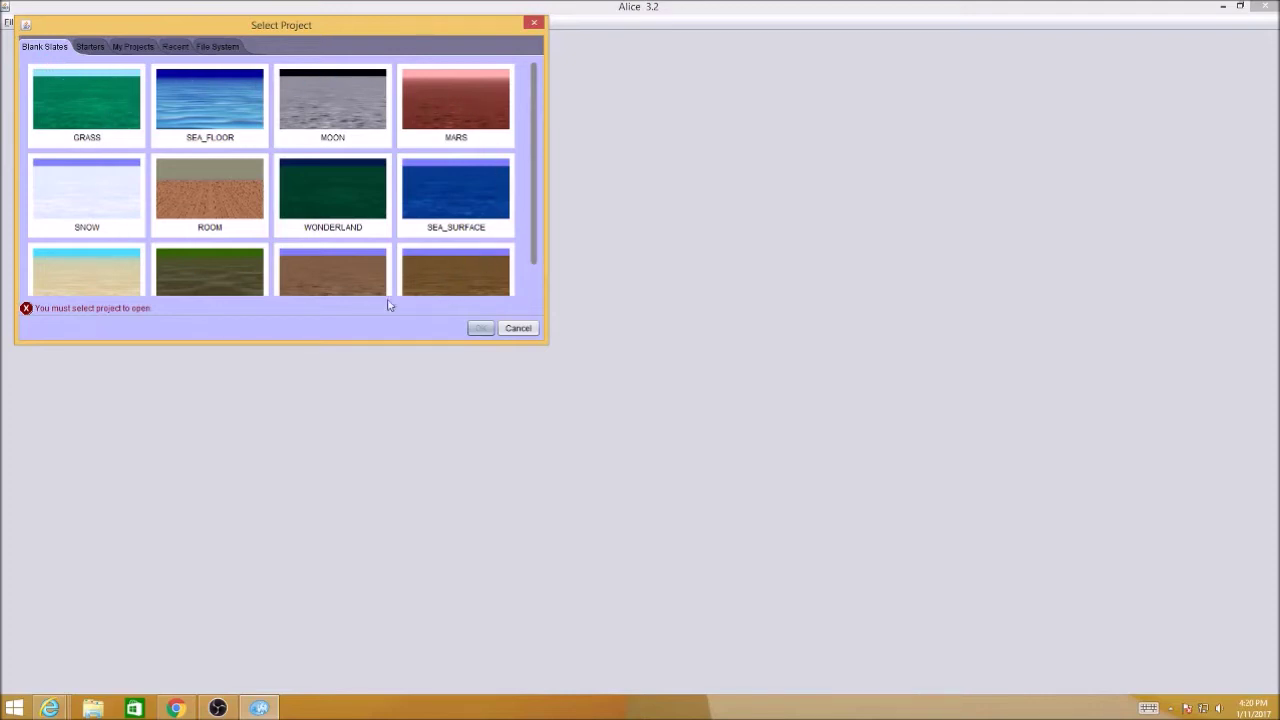
Step: Look through Starters, My Projects, Recent and File System, then start a GRASS blank-slate project
{"action": "left_click", "coordinate": [89, 49]}
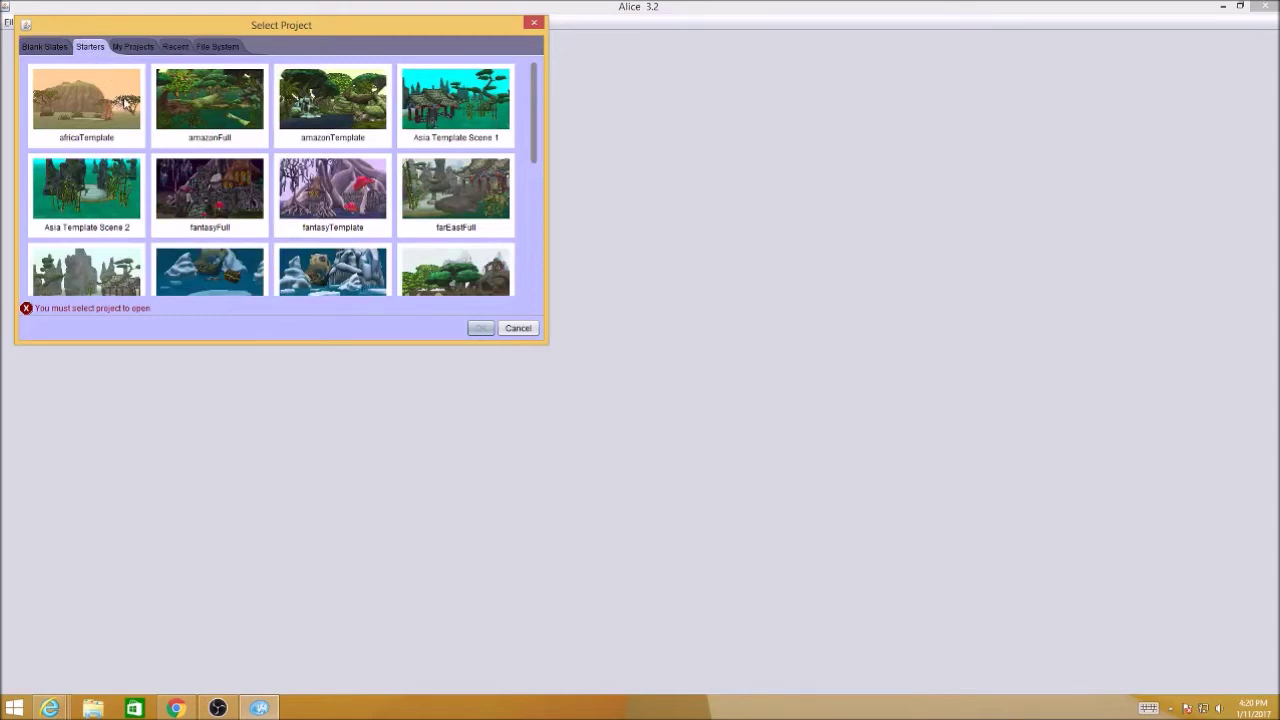
{"action": "left_click", "coordinate": [141, 48]}
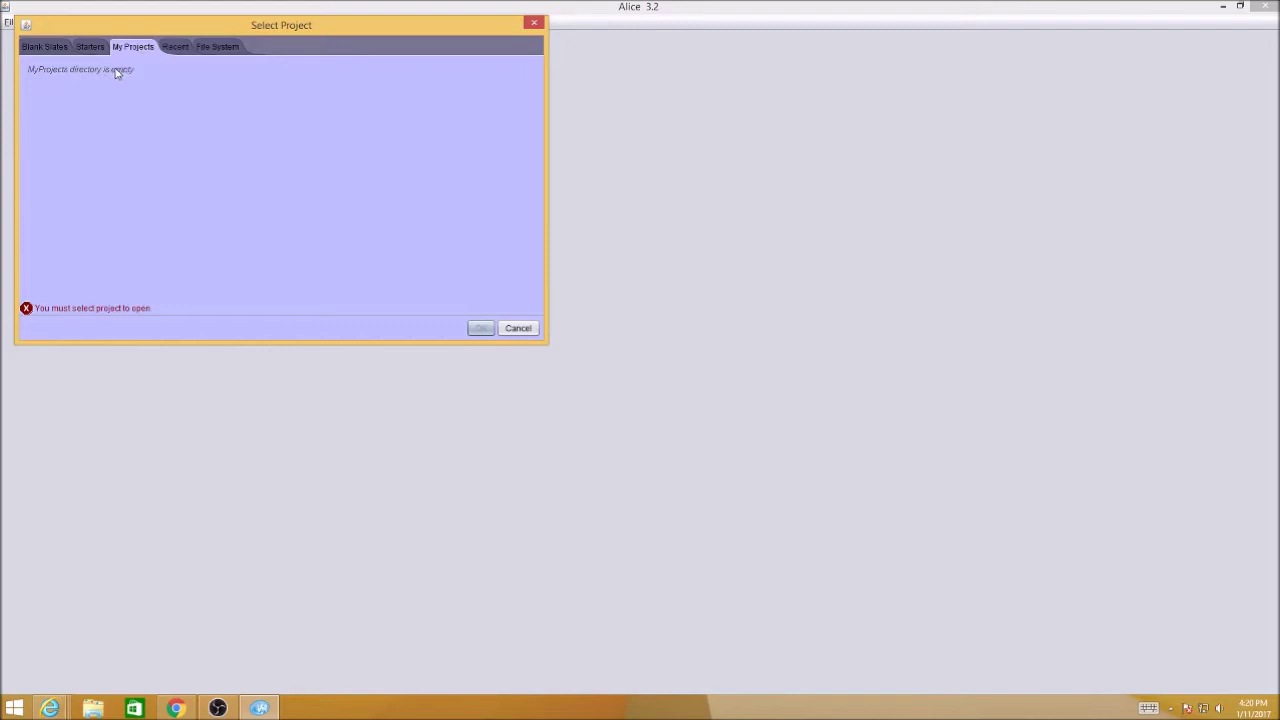
{"action": "left_click", "coordinate": [175, 47]}
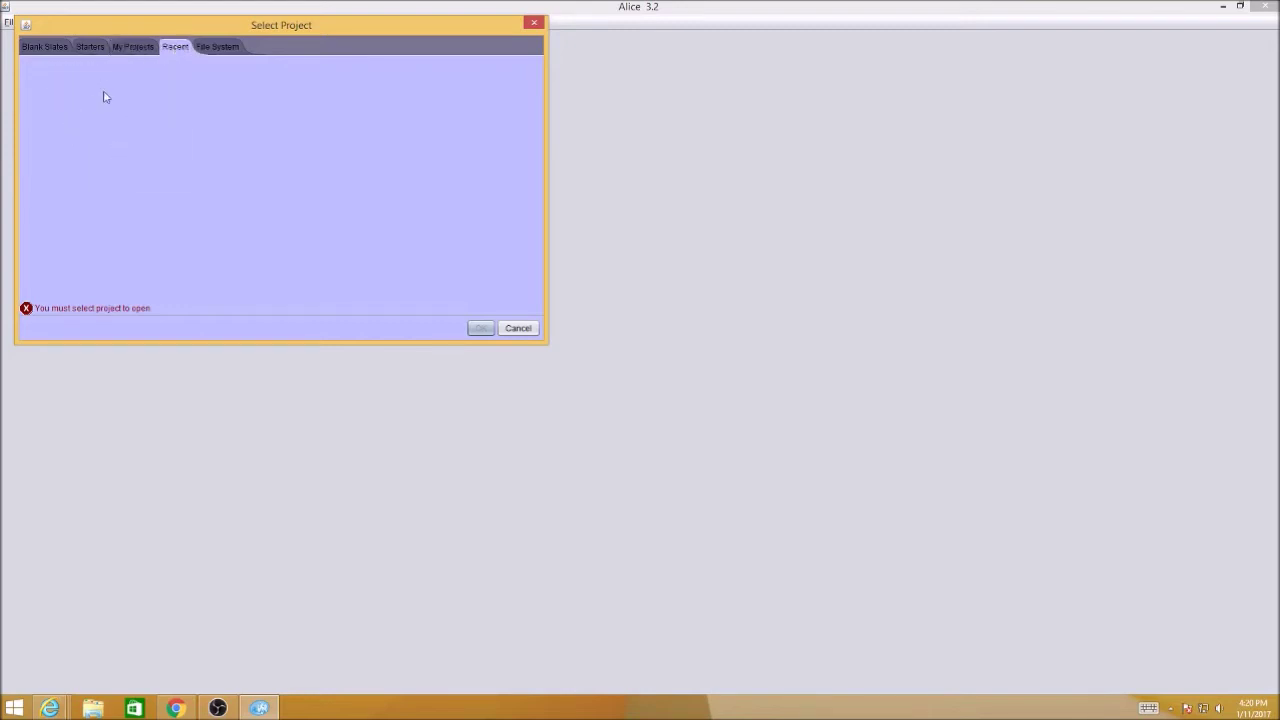
{"action": "left_click", "coordinate": [222, 47]}
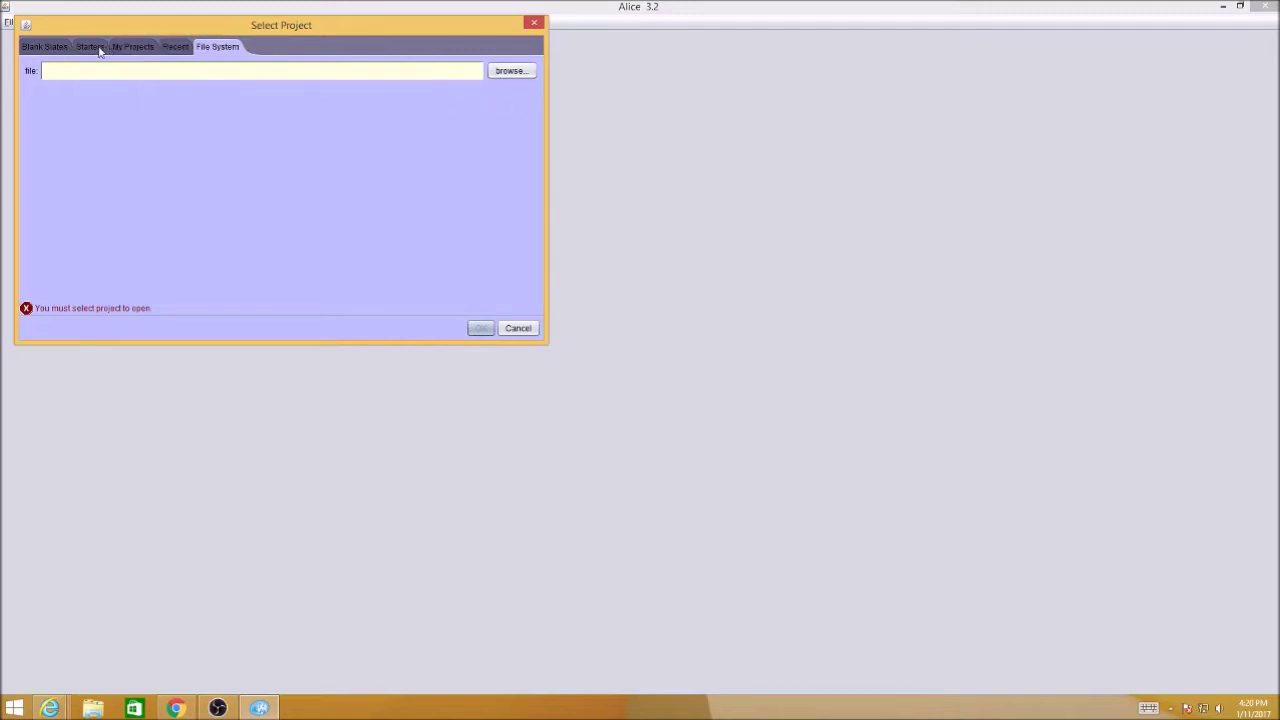
{"action": "left_click", "coordinate": [44, 52]}
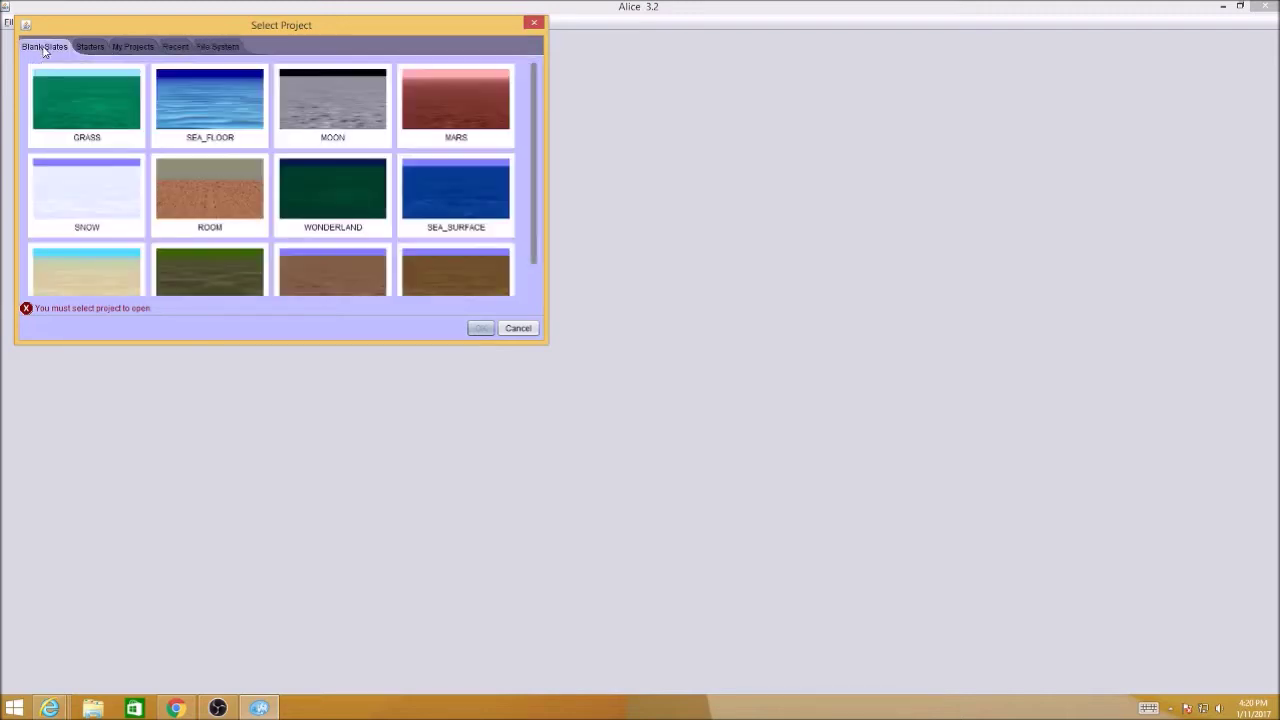
{"action": "left_click", "coordinate": [84, 101]}
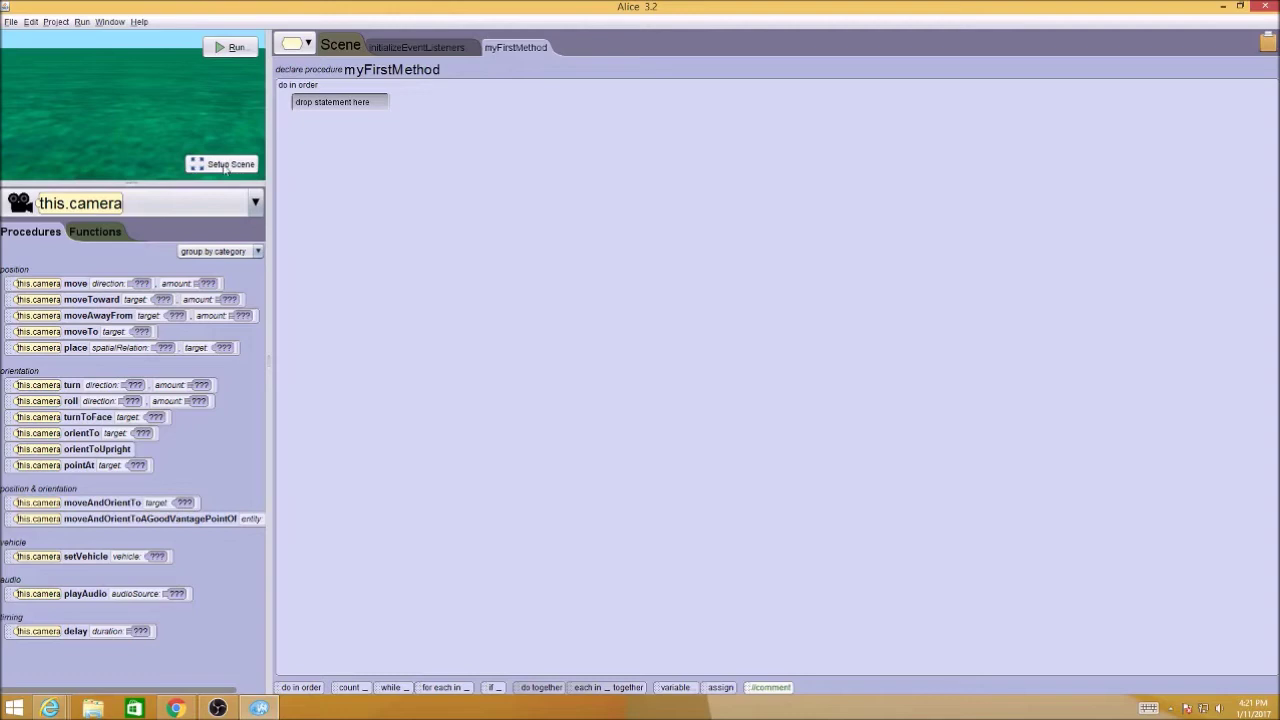
Step: Enter Setup Scene and view the model gallery by theme, then by group
{"action": "left_click", "coordinate": [225, 166]}
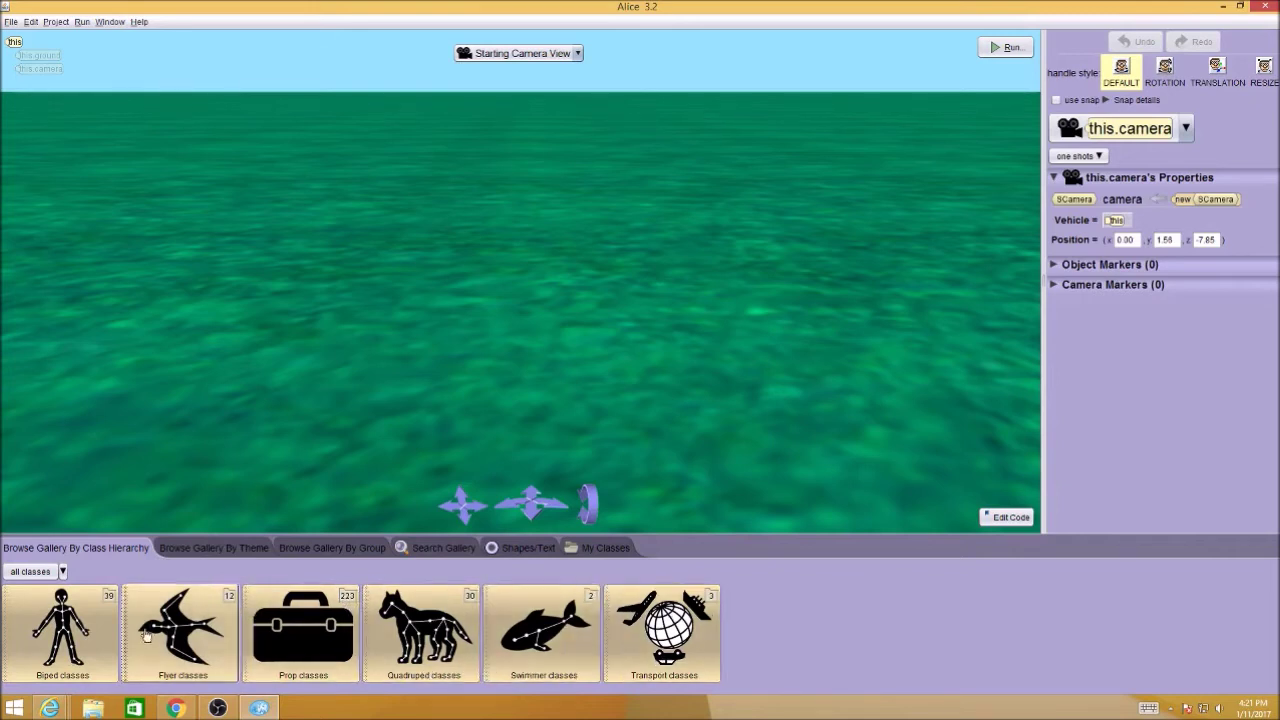
{"action": "left_click", "coordinate": [227, 549]}
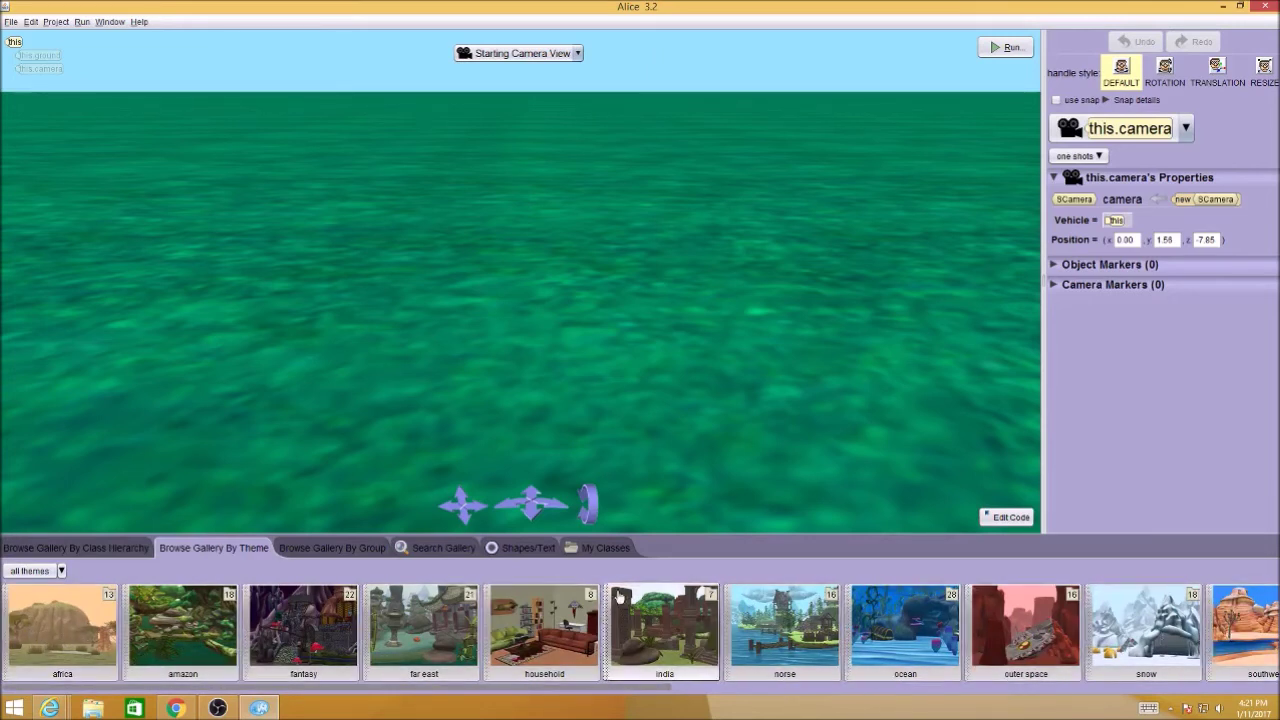
{"action": "left_click", "coordinate": [337, 549]}
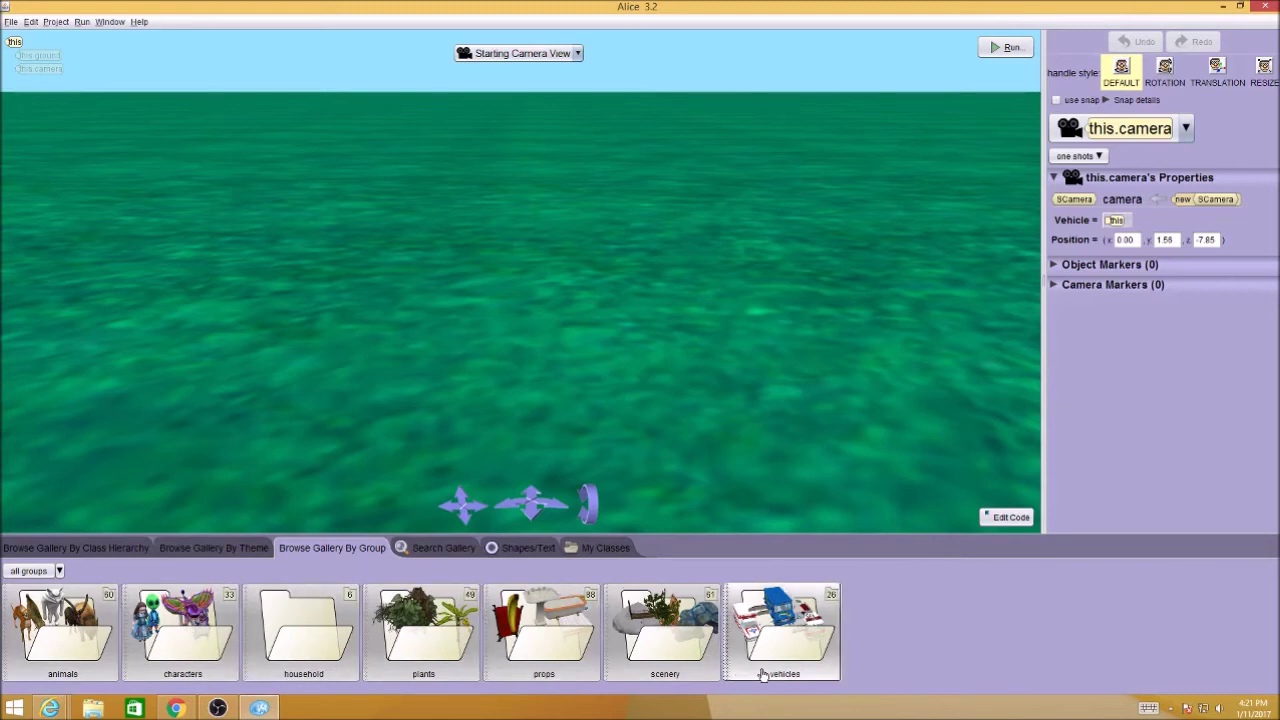
Step: Search the gallery for 'cat', check Shapes/Text and My Classes, then browse by class hierarchy
{"action": "left_click", "coordinate": [454, 553]}
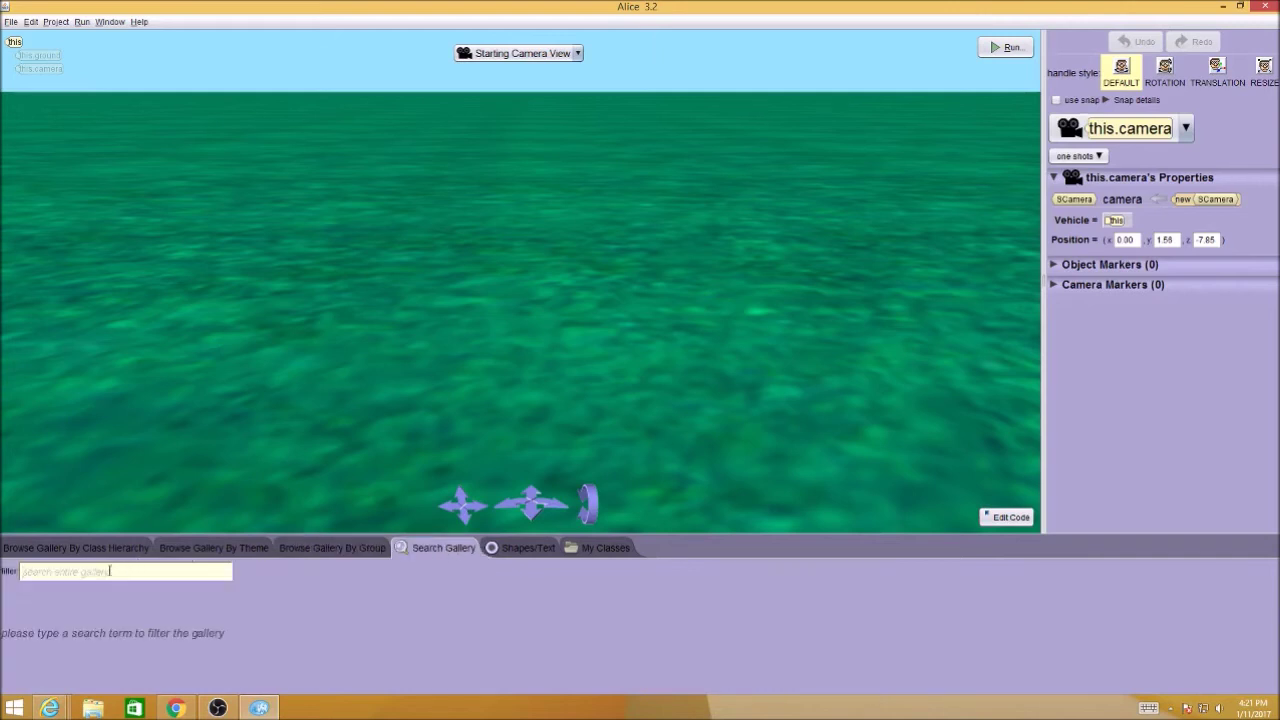
{"action": "type", "text": "c"}
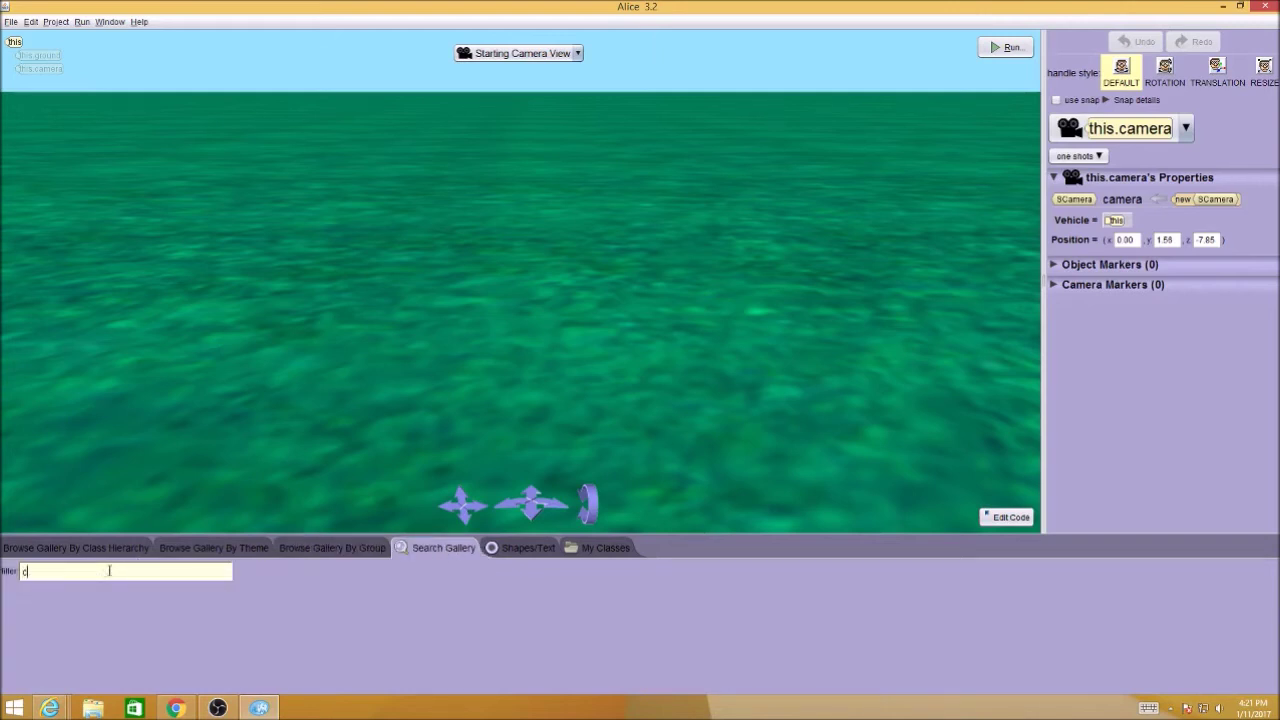
{"action": "type", "text": "at"}
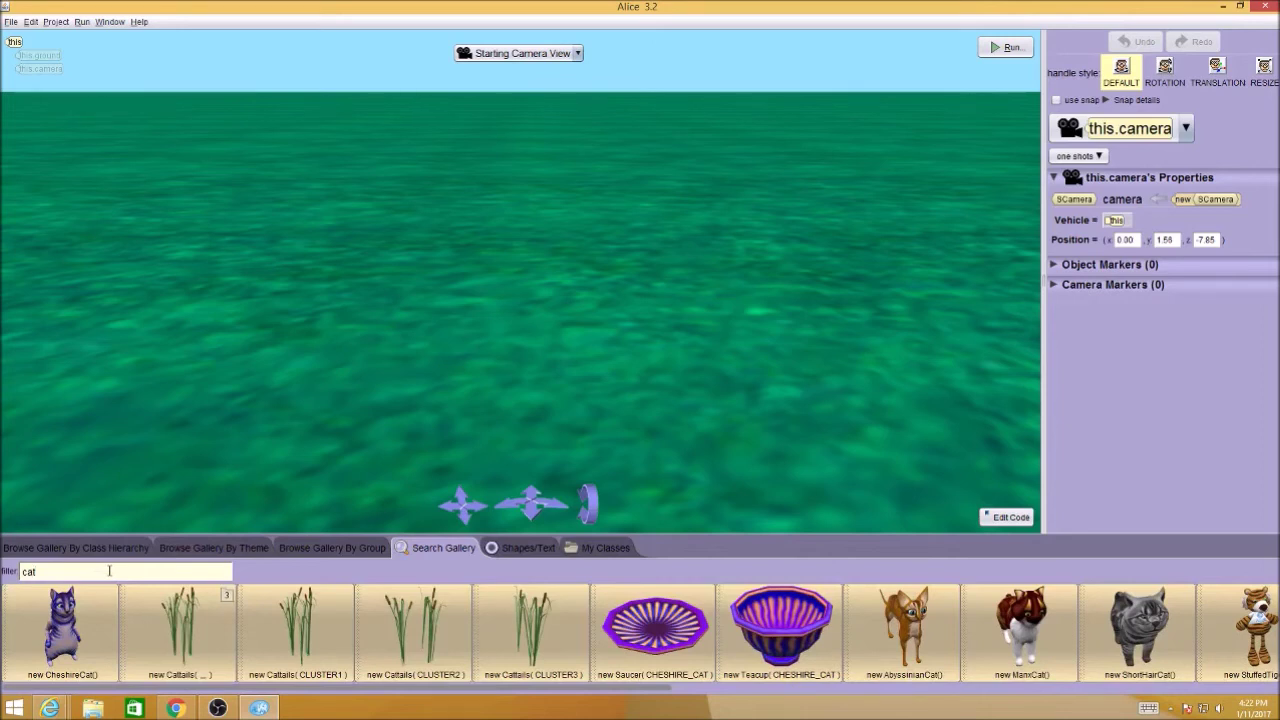
{"action": "left_click", "coordinate": [527, 549]}
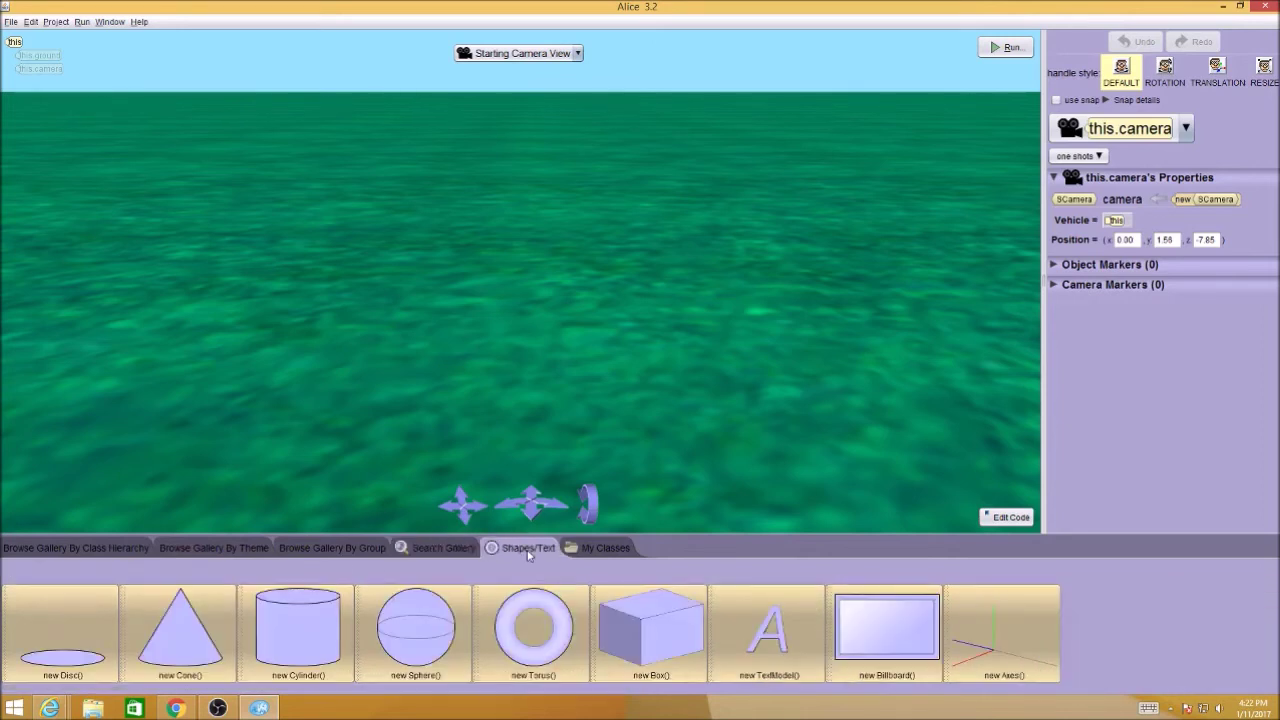
{"action": "left_click", "coordinate": [606, 549]}
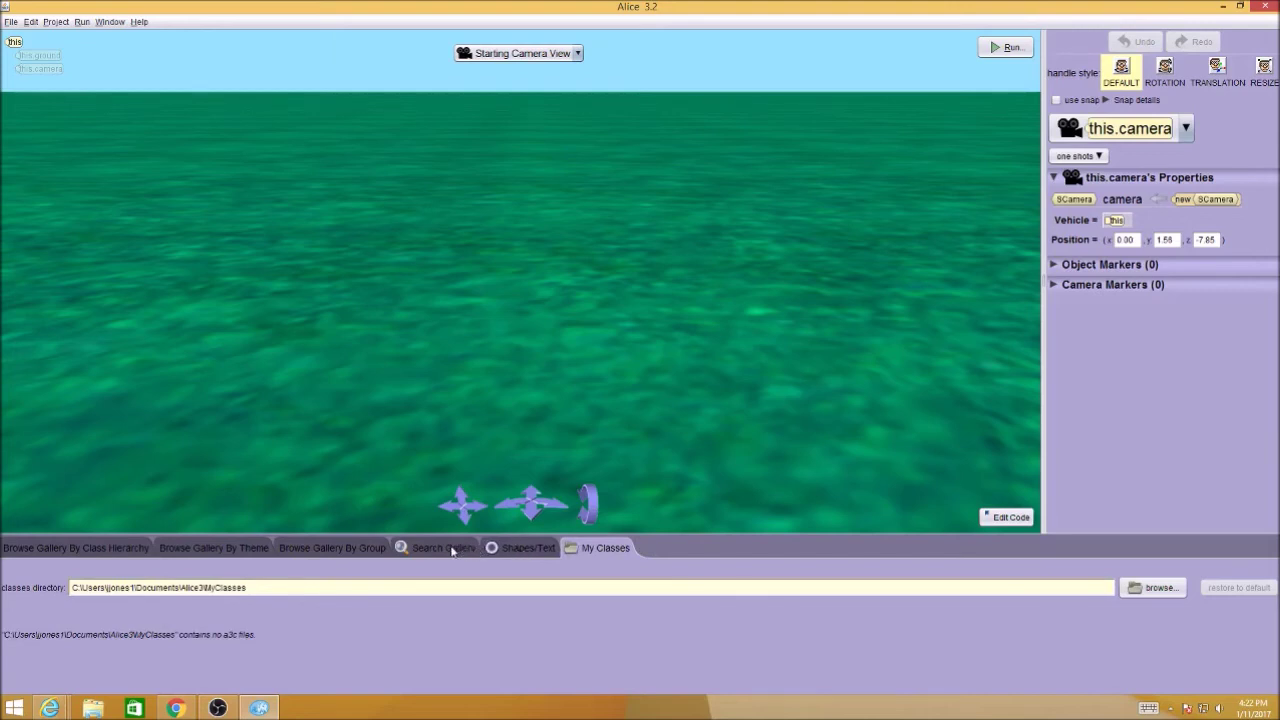
{"action": "left_click", "coordinate": [510, 553]}
{"action": "left_click", "coordinate": [440, 548]}
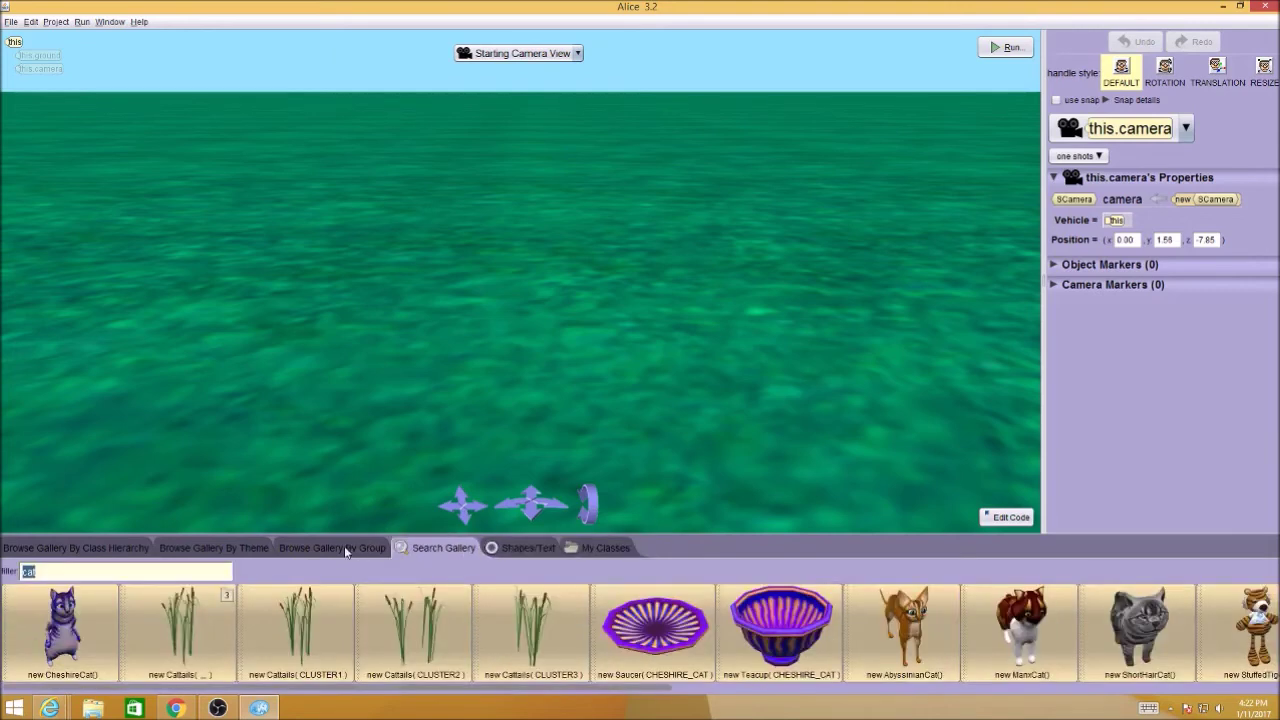
{"action": "left_click", "coordinate": [325, 548]}
{"action": "left_click", "coordinate": [205, 548]}
{"action": "left_click", "coordinate": [74, 548]}
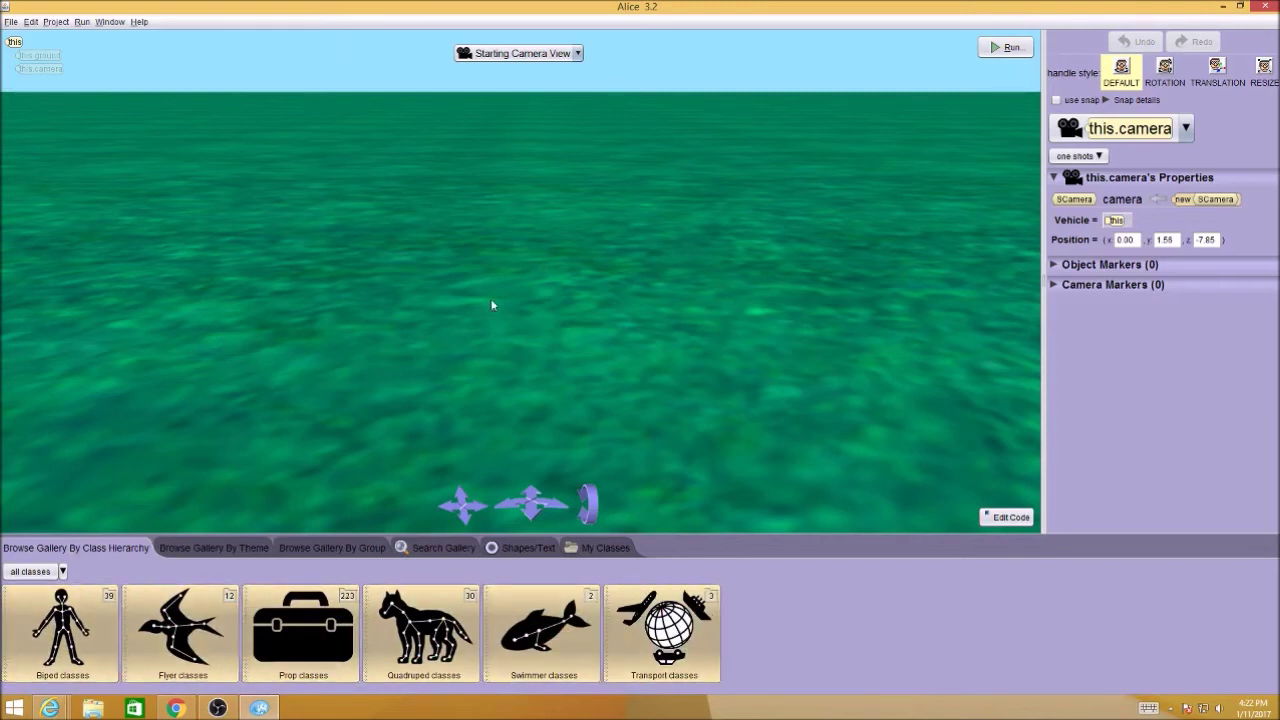
Step: Add an Alien from the Biped classes and move it right of centre, toward the camera
{"action": "left_click", "coordinate": [65, 638]}
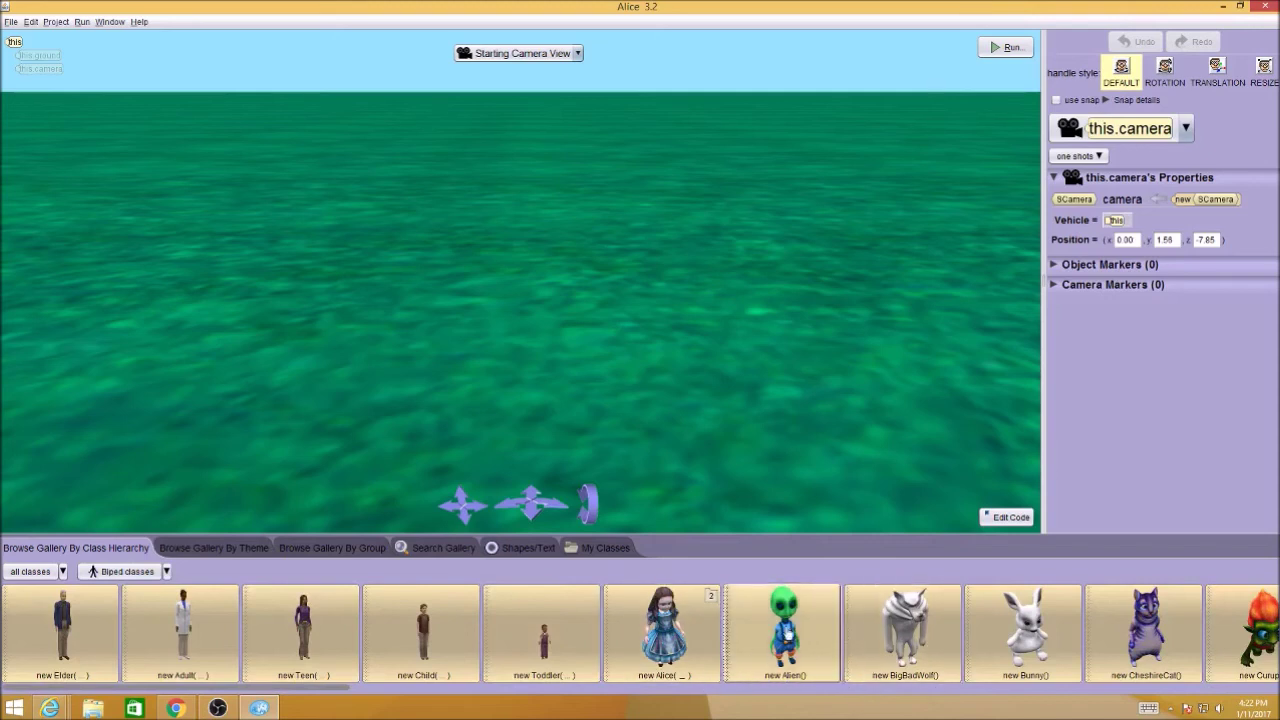
{"action": "left_click_drag", "start_coordinate": [787, 648], "coordinate": [815, 290]}
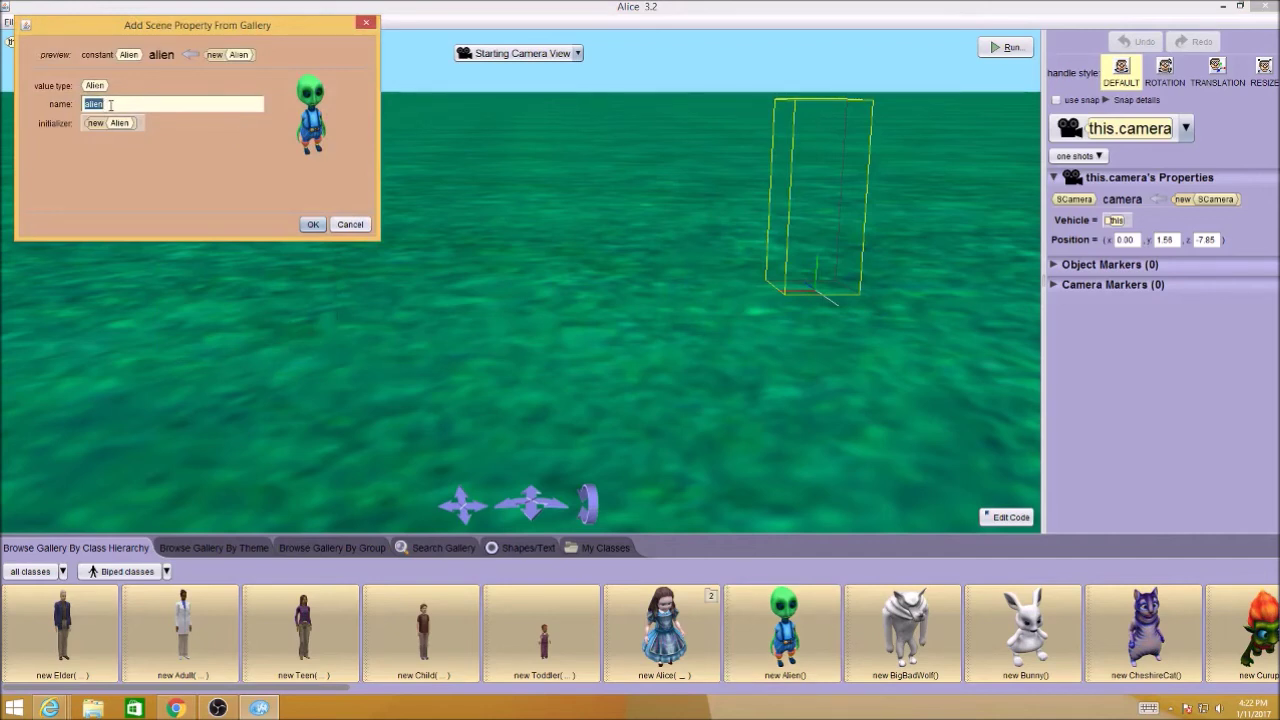
{"action": "left_click", "coordinate": [313, 224]}
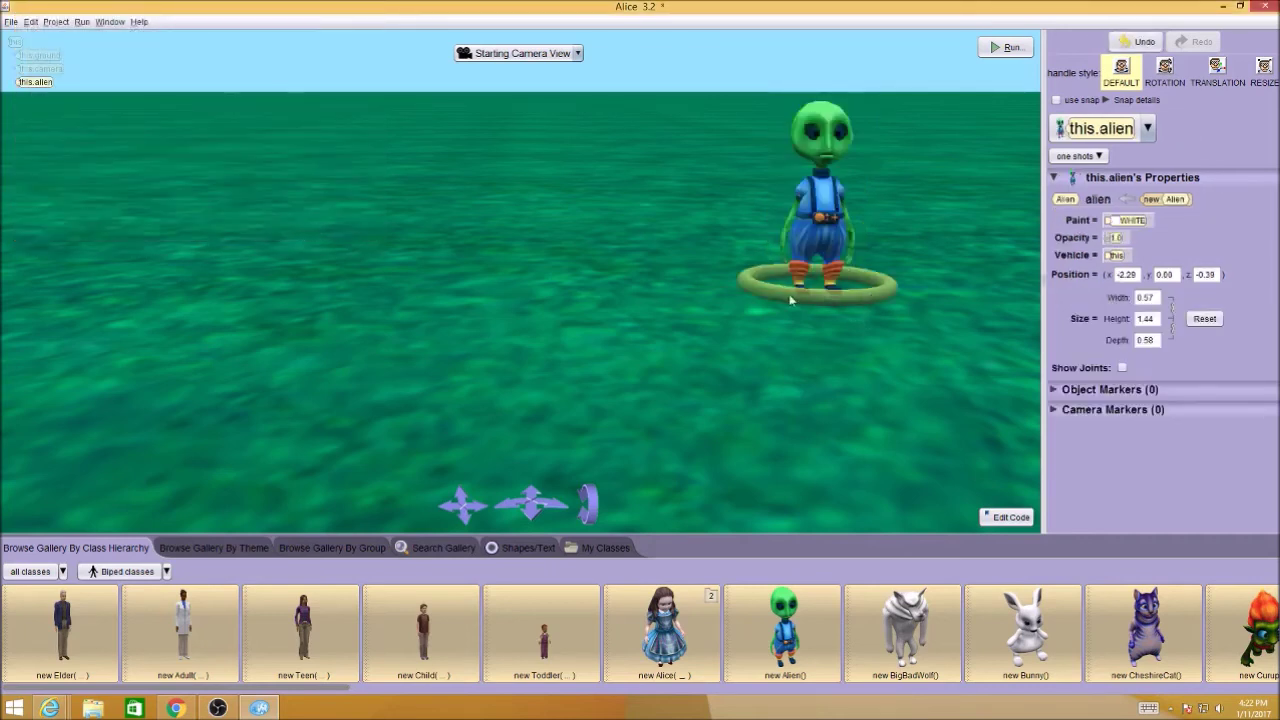
{"action": "left_click", "coordinate": [832, 298]}
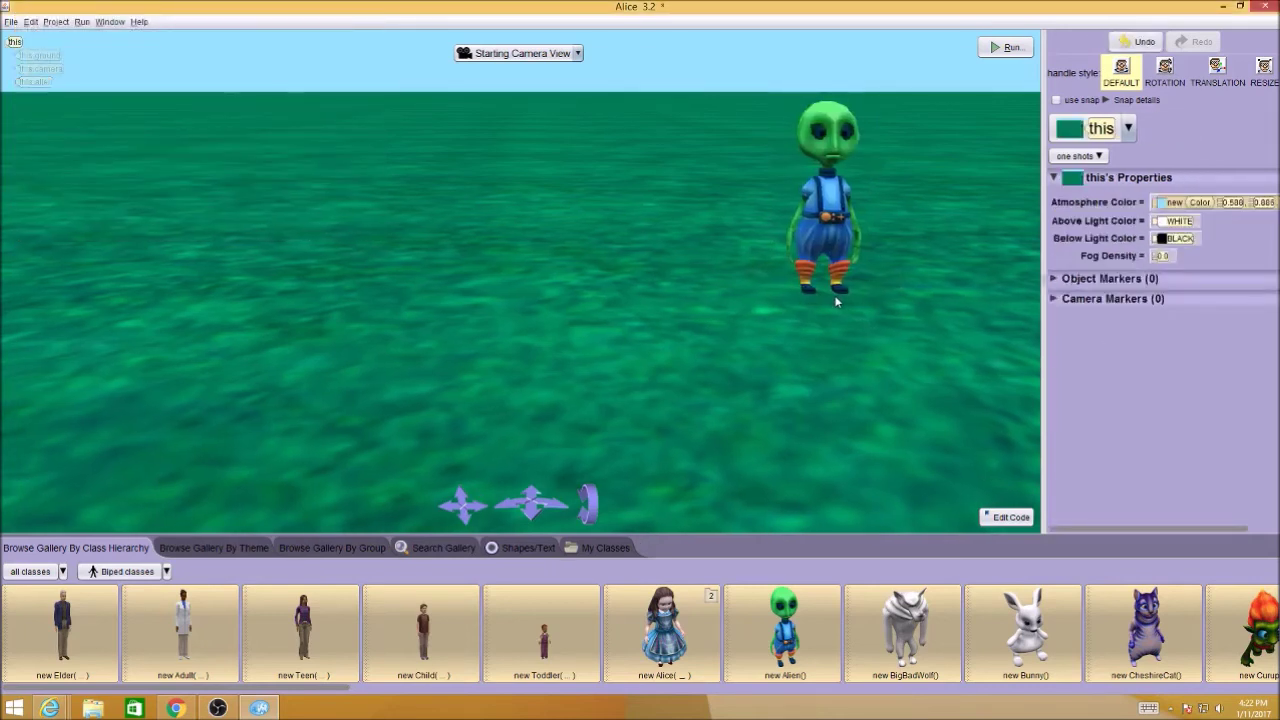
{"action": "left_click", "coordinate": [824, 265]}
{"action": "mouse_move", "coordinate": [824, 265]}
{"action": "left_mouse_down"}
{"action": "mouse_move", "coordinate": [790, 274]}
{"action": "mouse_move", "coordinate": [882, 282]}
{"action": "mouse_move", "coordinate": [876, 296]}
{"action": "mouse_move", "coordinate": [852, 272]}
{"action": "mouse_move", "coordinate": [816, 268]}
{"action": "left_mouse_up"}
Step: Shrink the alien to about 0.99 tall with the resize handles
{"action": "left_click", "coordinate": [1165, 70]}
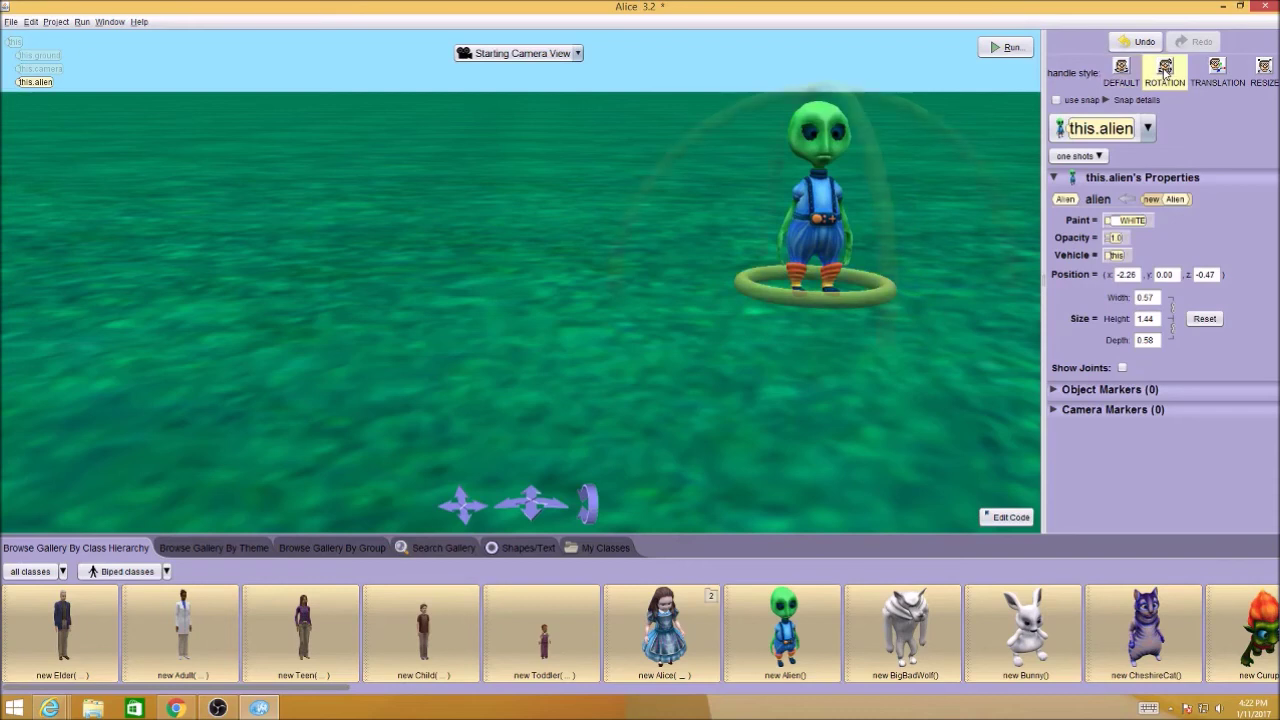
{"action": "left_click", "coordinate": [1216, 68]}
{"action": "left_click", "coordinate": [1264, 68]}
{"action": "left_click_drag", "start_coordinate": [862, 94], "coordinate": [850, 140]}
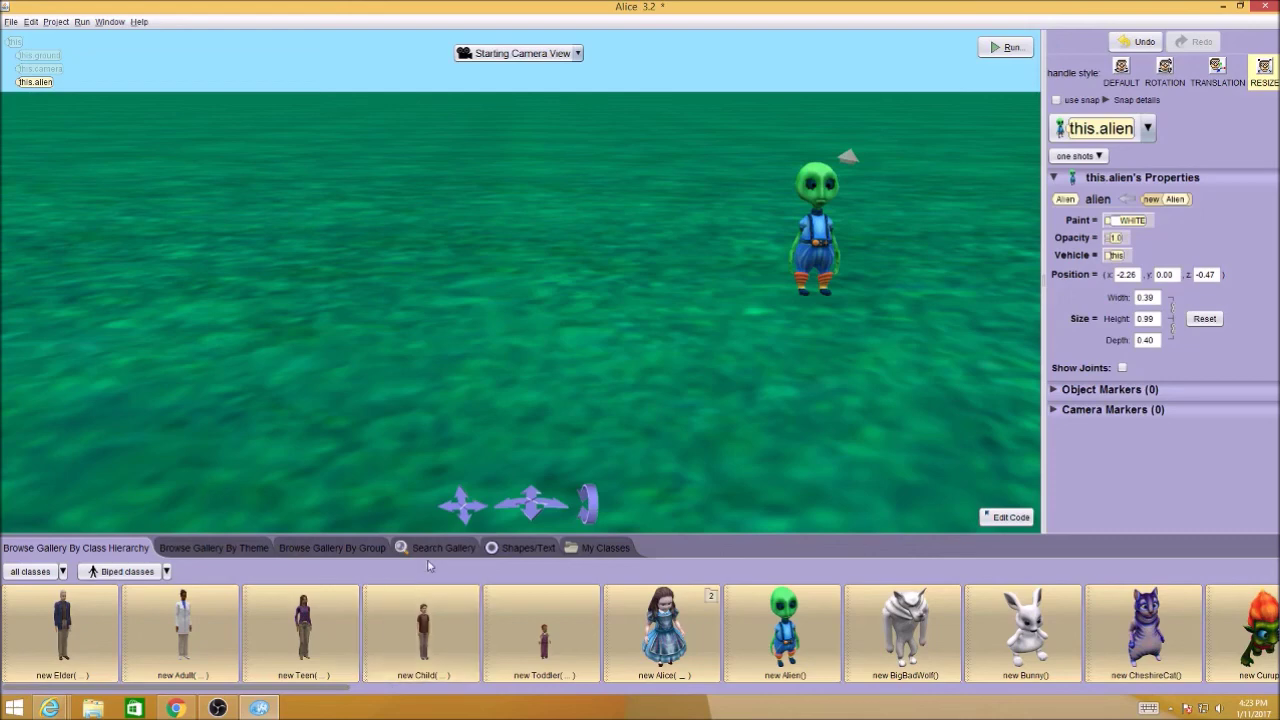
Step: Add a CheshireCat from the characters group on the left of the scene and shrink it
{"action": "left_click", "coordinate": [340, 548]}
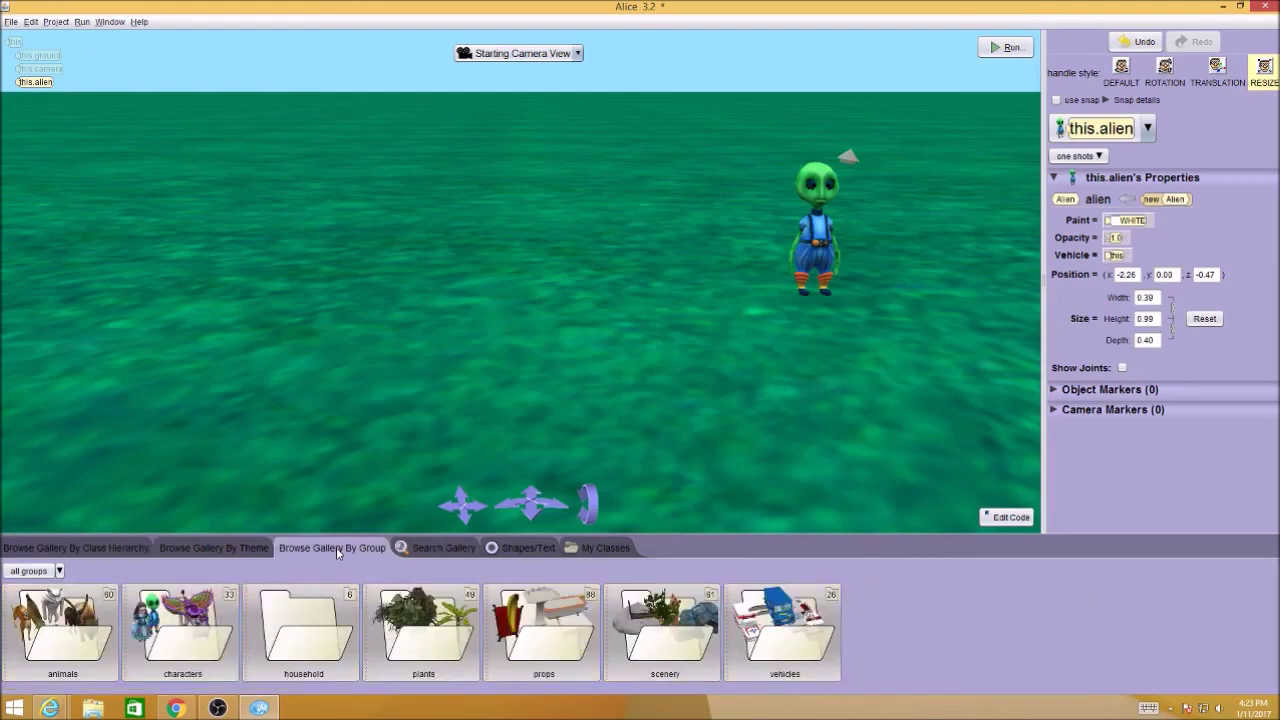
{"action": "left_click", "coordinate": [198, 636]}
{"action": "left_click_drag", "start_coordinate": [540, 650], "coordinate": [337, 354]}
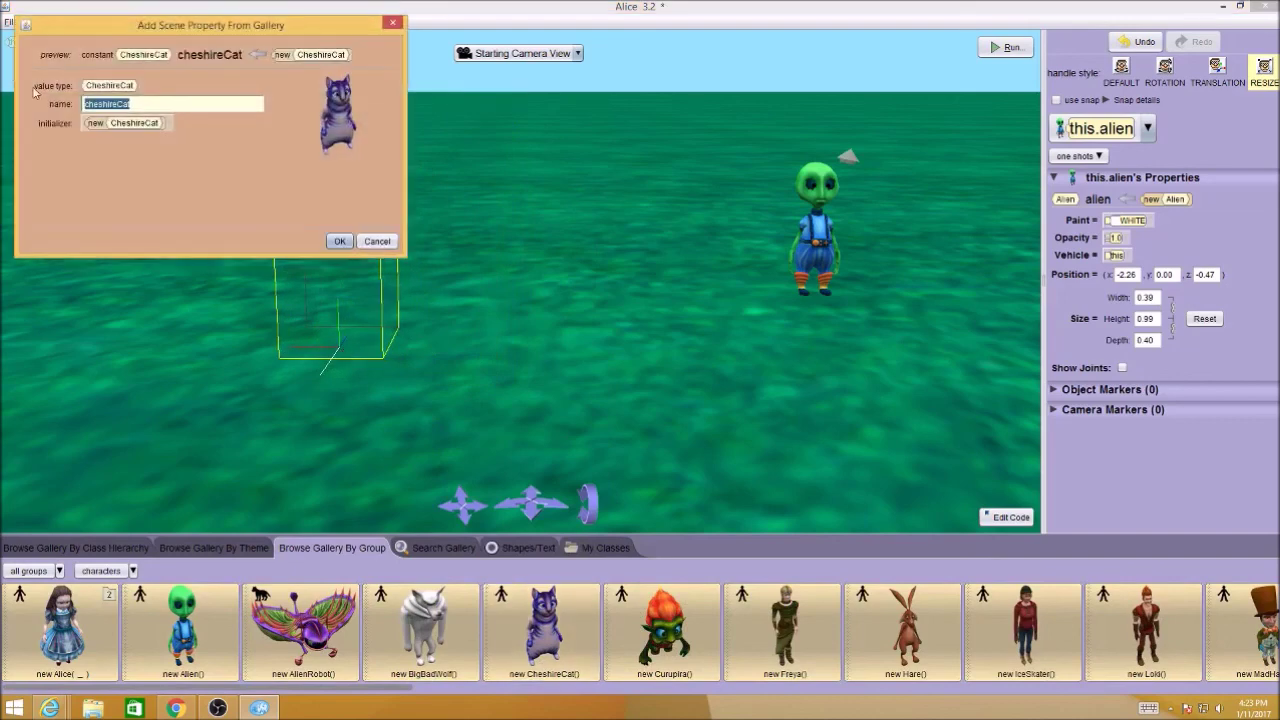
{"action": "left_click", "coordinate": [336, 241]}
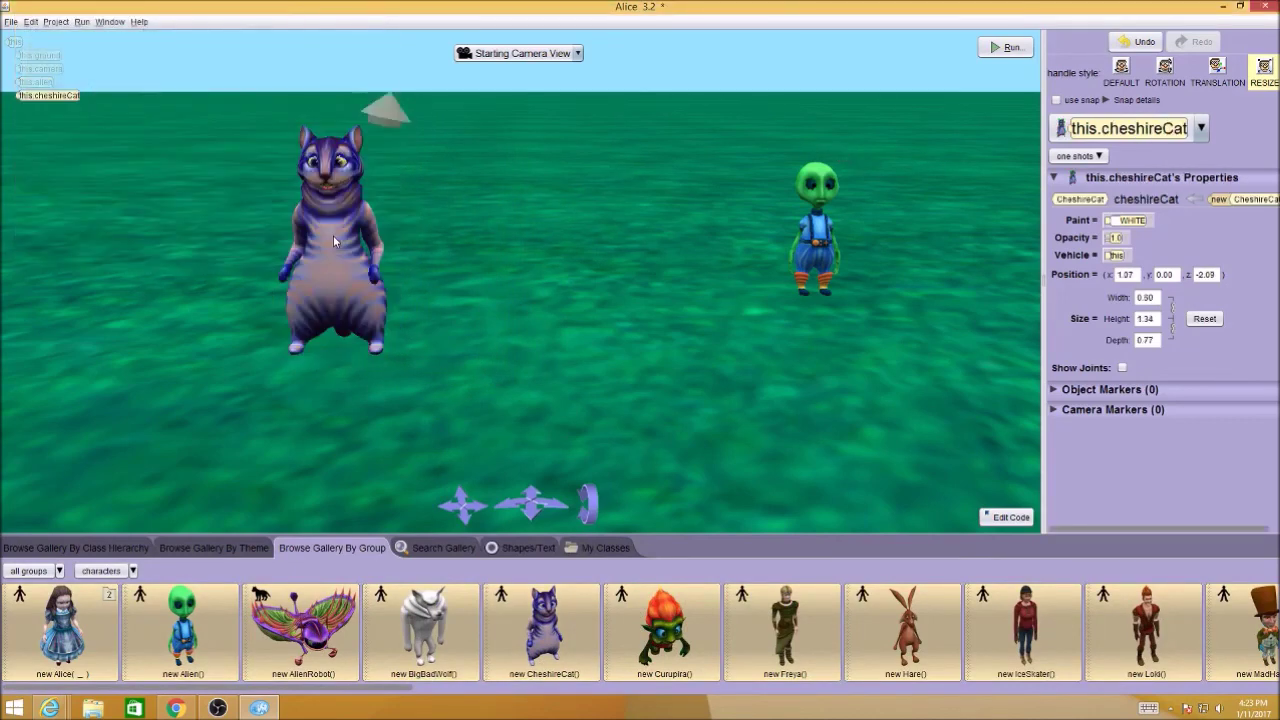
{"action": "left_click_drag", "start_coordinate": [330, 299], "coordinate": [312, 330]}
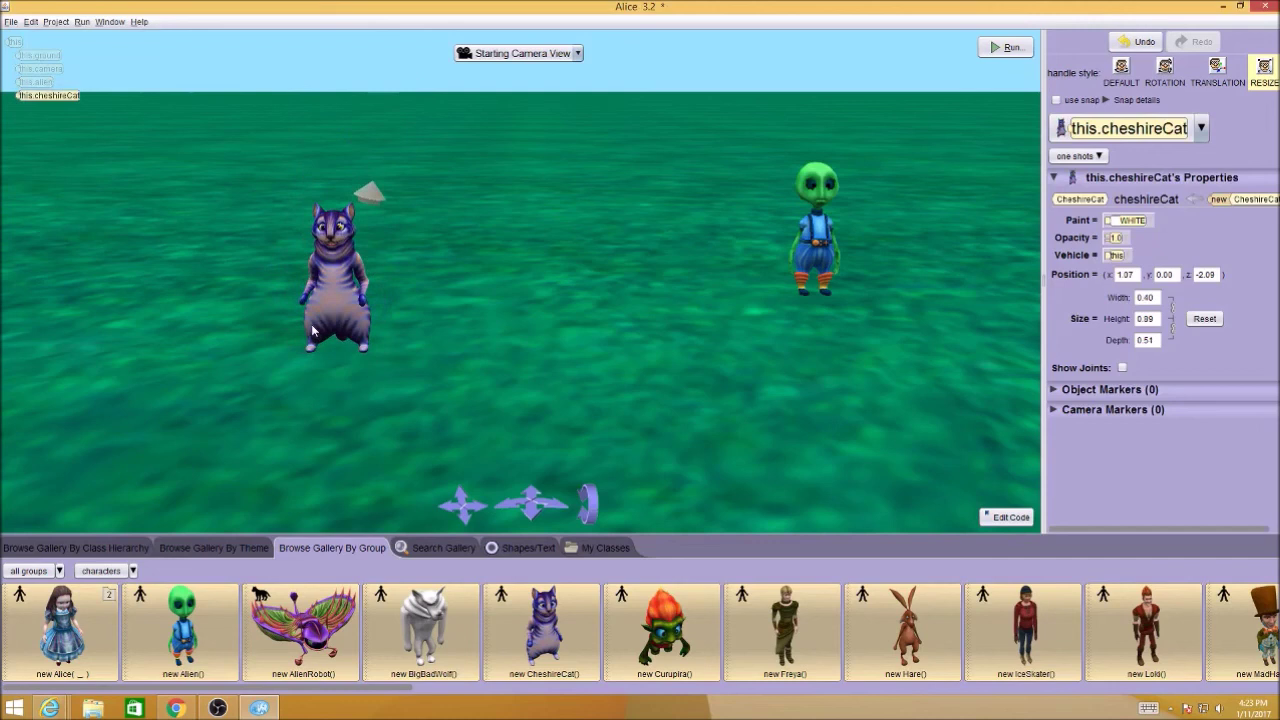
Step: Turn the Cheshire cat to face sideways with the rotation handles
{"action": "left_click", "coordinate": [1121, 70]}
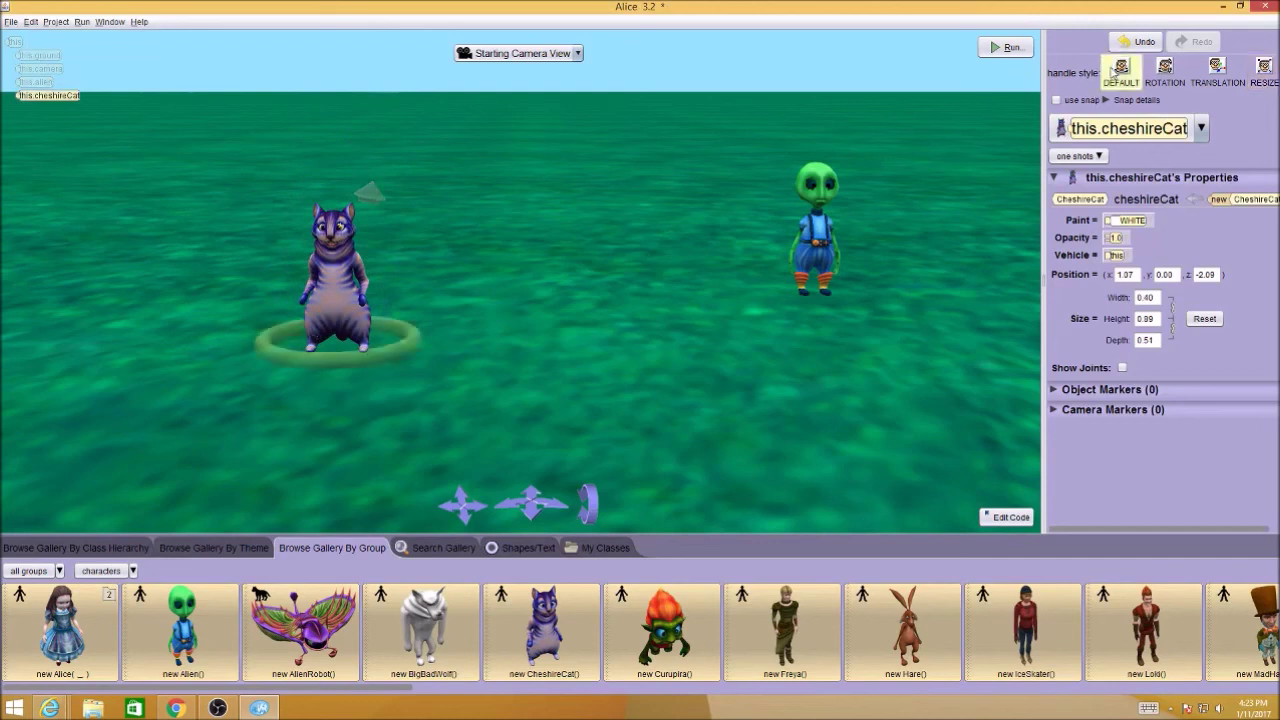
{"action": "left_click", "coordinate": [1165, 70]}
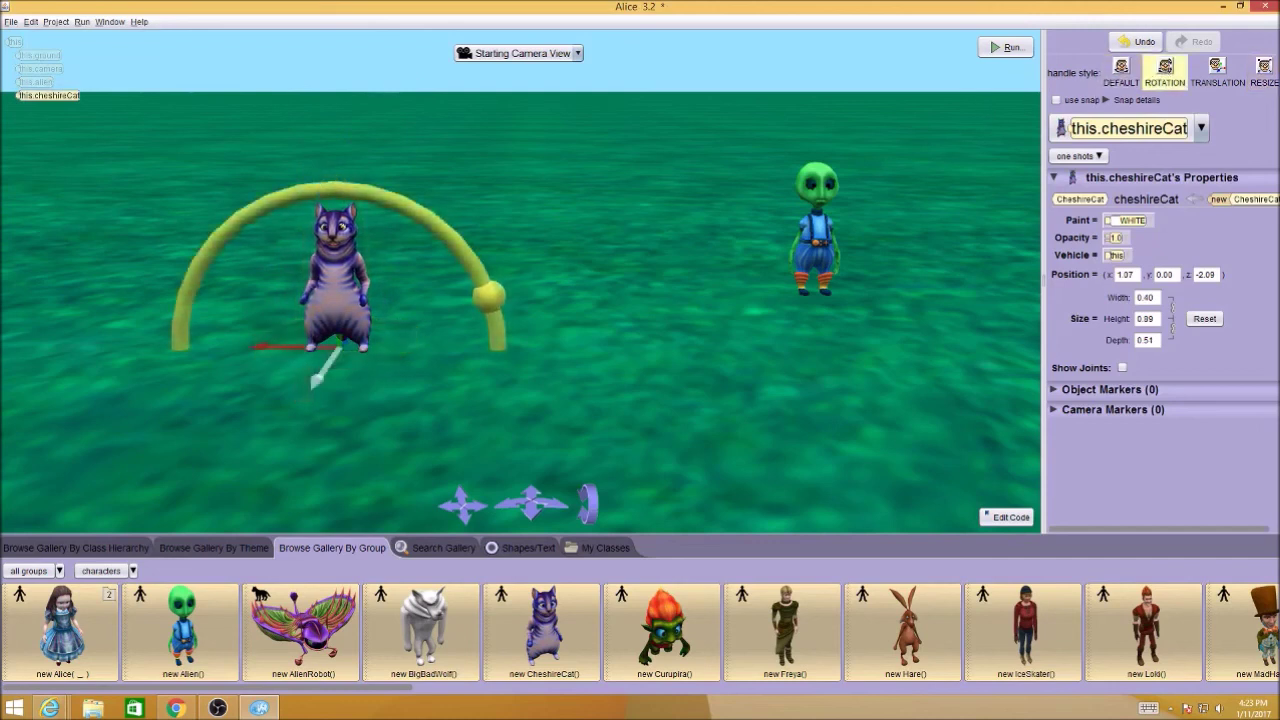
{"action": "left_click_drag", "start_coordinate": [483, 283], "coordinate": [495, 300]}
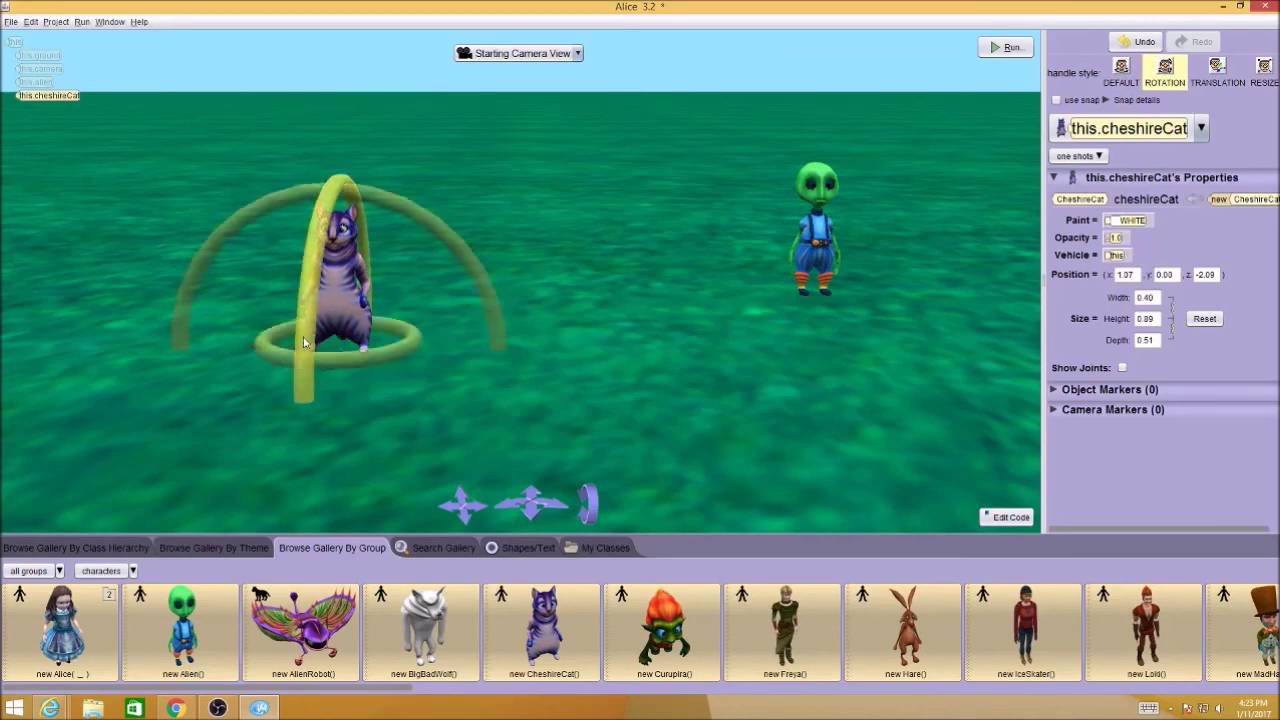